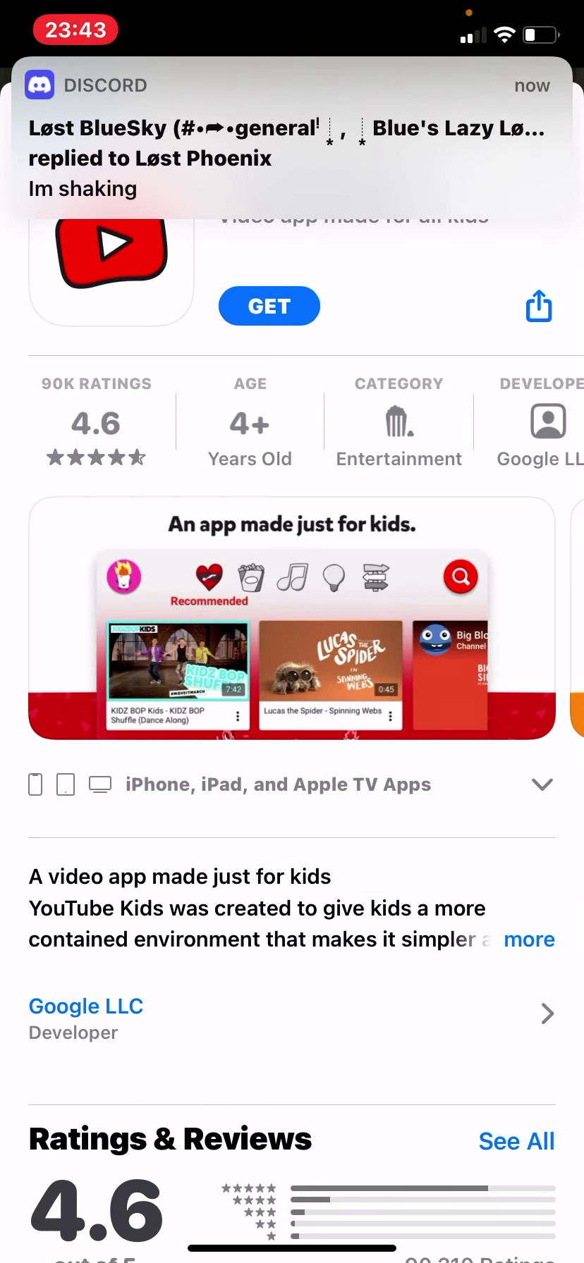
- Dismiss the App Store welcome sheet, then get and install YouTube Kids
{"action": "left_click", "coordinate": [291, 1102]}
{"action": "left_click", "coordinate": [268, 306]}
{"action": "left_click", "coordinate": [291, 1149]}
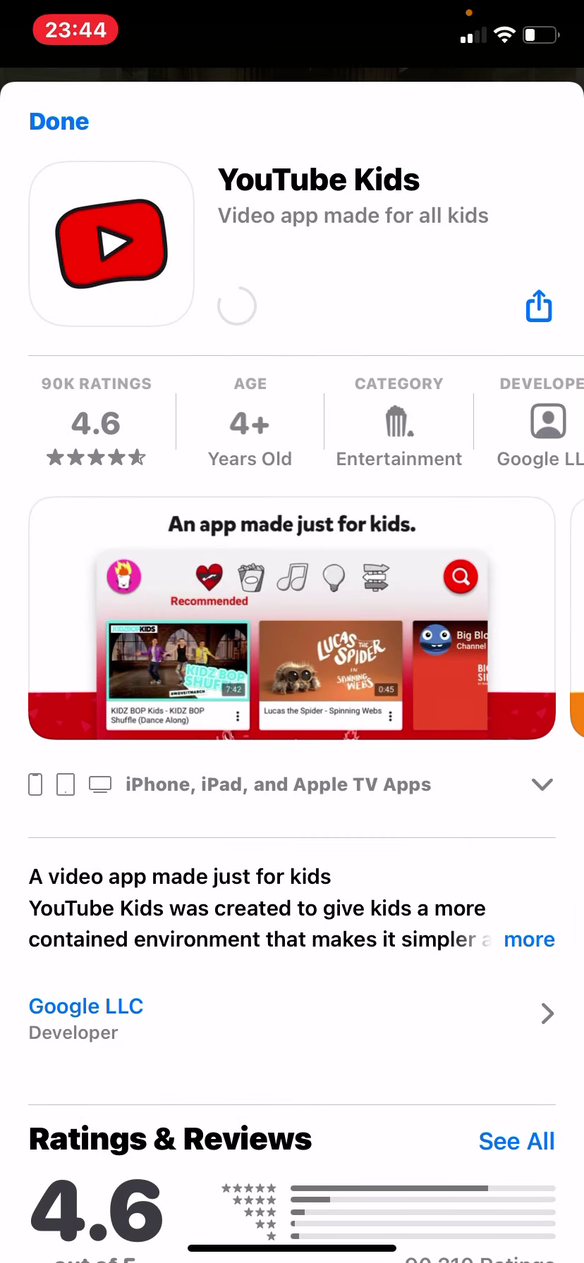
- Leave the App Store, close the Social media folder, and reach the App Library
{"action": "left_click_drag", "start_coordinate": [292, 1248], "coordinate": [291, 889]}
{"action": "left_click", "coordinate": [292, 987]}
{"action": "left_click_drag", "start_coordinate": [463, 690], "coordinate": [118, 691]}
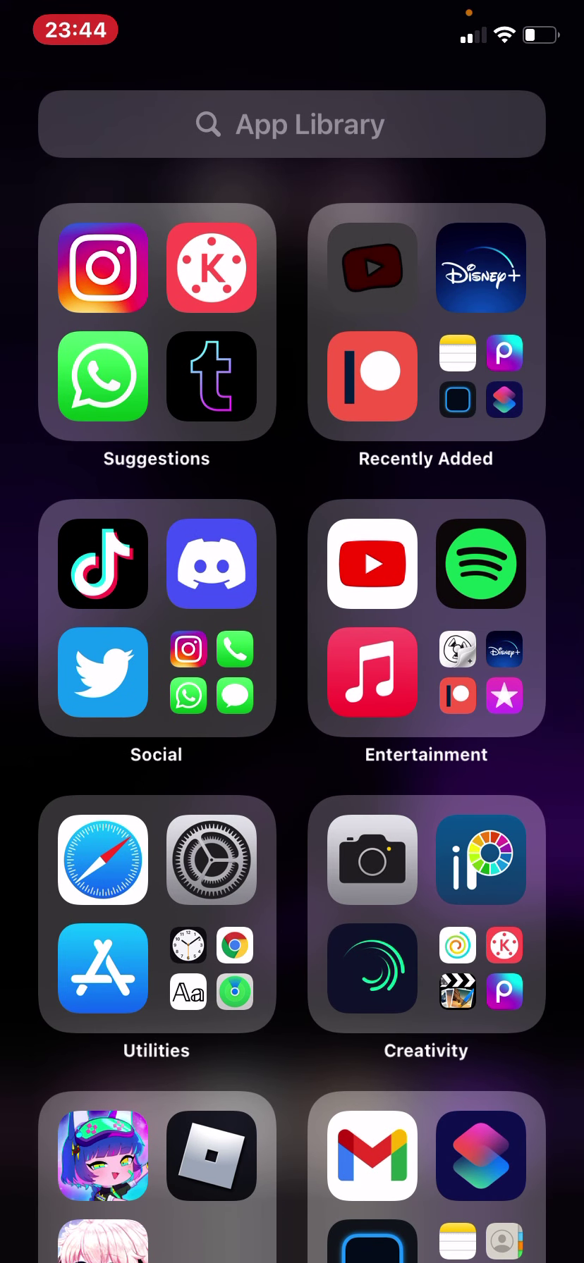
{"action": "left_click_drag", "start_coordinate": [473, 592], "coordinate": [98, 592]}
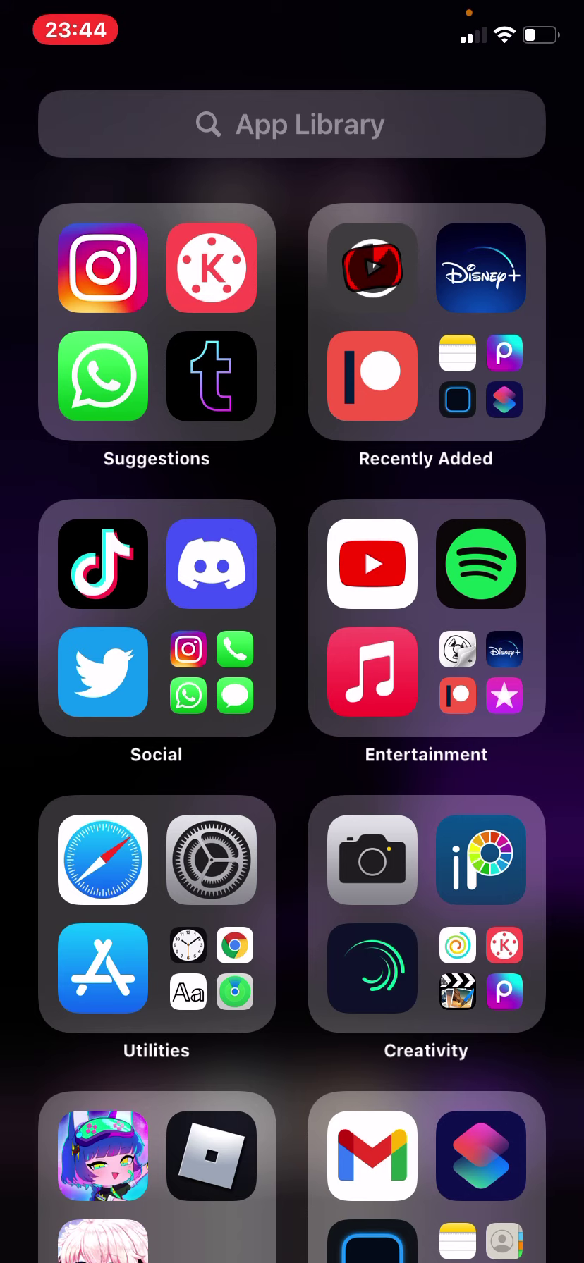
- Check the YouTube Kids download progress on its App Store page from the app switcher
{"action": "left_click_drag", "start_coordinate": [99, 631], "coordinate": [493, 631]}
{"action": "left_click_drag", "start_coordinate": [292, 1251], "coordinate": [293, 790]}
{"action": "left_click", "coordinate": [292, 621]}
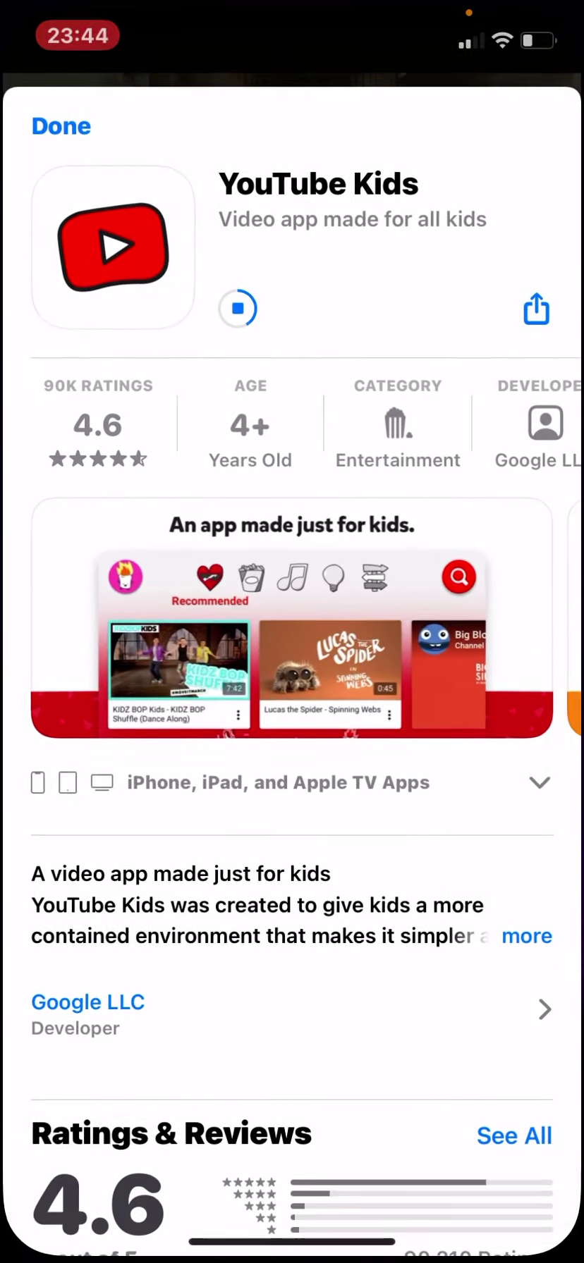
- Recheck the YouTube Kids store page, dismiss it, and return home from YouTube
{"action": "left_click_drag", "start_coordinate": [292, 1246], "coordinate": [292, 691]}
{"action": "mouse_move", "coordinate": [473, 633]}
{"action": "left_mouse_down"}
{"action": "mouse_move", "coordinate": [99, 632]}
{"action": "mouse_move", "coordinate": [473, 631]}
{"action": "left_mouse_up"}
{"action": "left_click_drag", "start_coordinate": [292, 1246], "coordinate": [291, 789]}
{"action": "left_click", "coordinate": [276, 642]}
{"action": "left_click", "coordinate": [62, 129]}
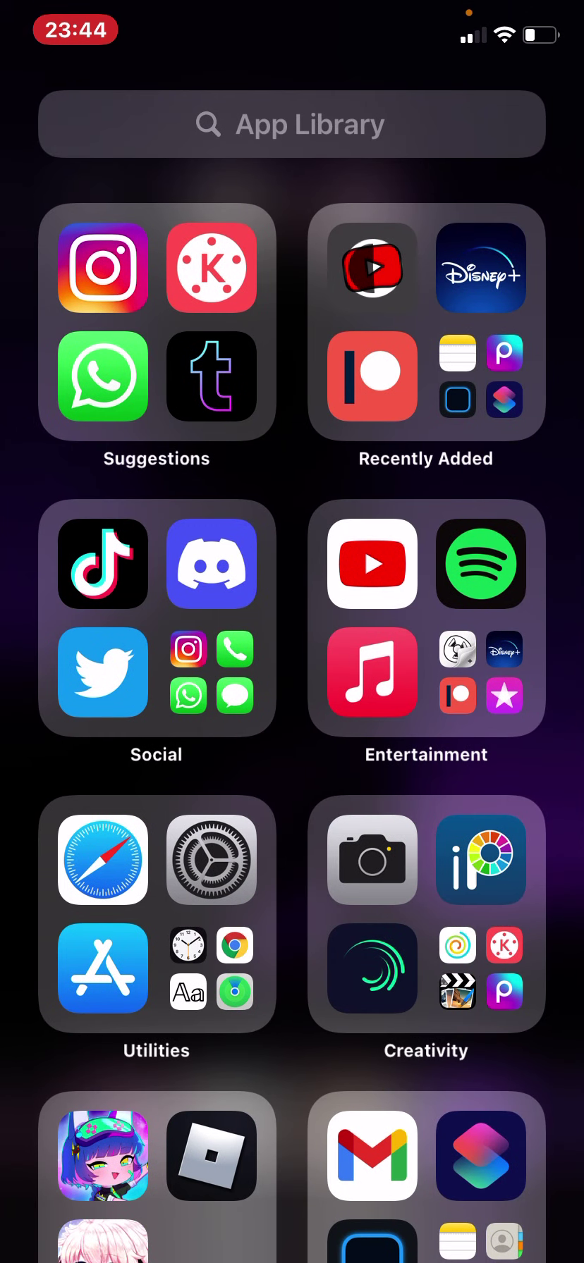
{"action": "scroll", "coordinate": [292, 789], "scroll_direction": "down", "scroll_amount": 3}
{"action": "scroll", "coordinate": [292, 790], "scroll_direction": "down", "scroll_amount": 5}
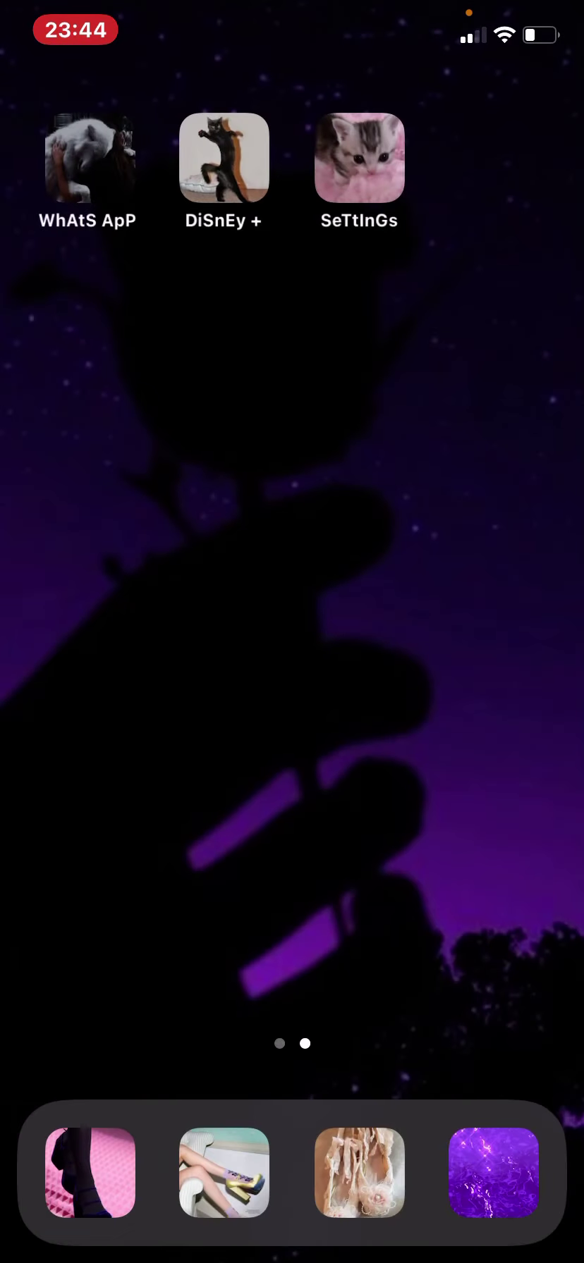
{"action": "left_click_drag", "start_coordinate": [292, 1246], "coordinate": [292, 691]}
- Reopen YouTube and shrink the playing video into the miniplayer
{"action": "left_click_drag", "start_coordinate": [472, 632], "coordinate": [99, 633]}
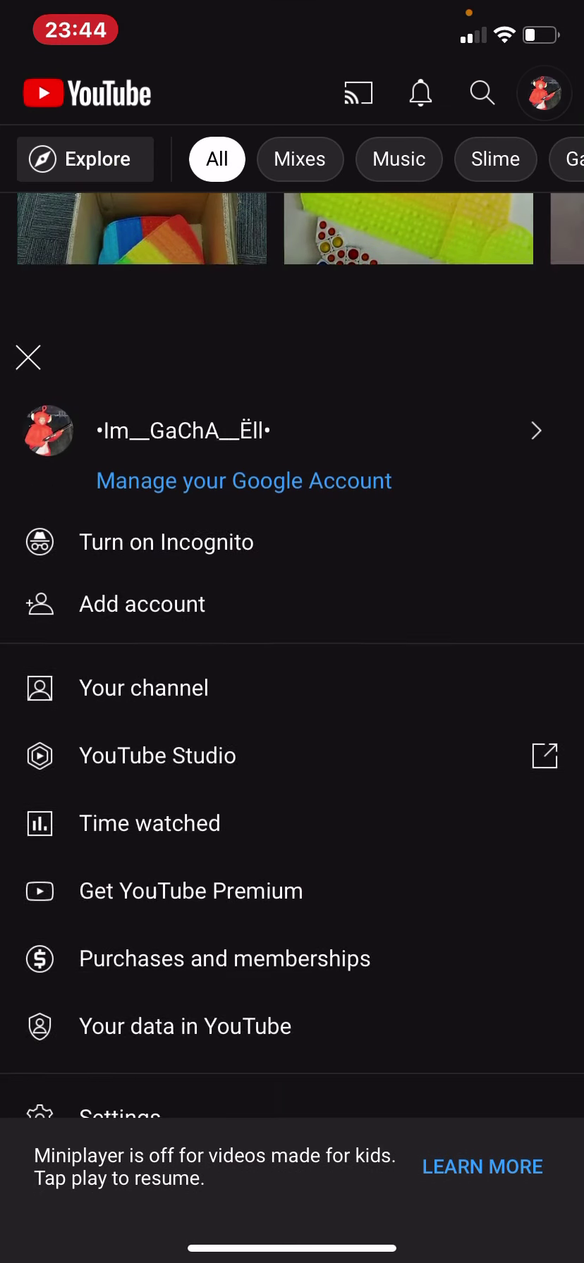
{"action": "left_click_drag", "start_coordinate": [99, 632], "coordinate": [473, 632]}
{"action": "left_click", "coordinate": [355, 743]}
{"action": "left_click_drag", "start_coordinate": [293, 248], "coordinate": [292, 691]}
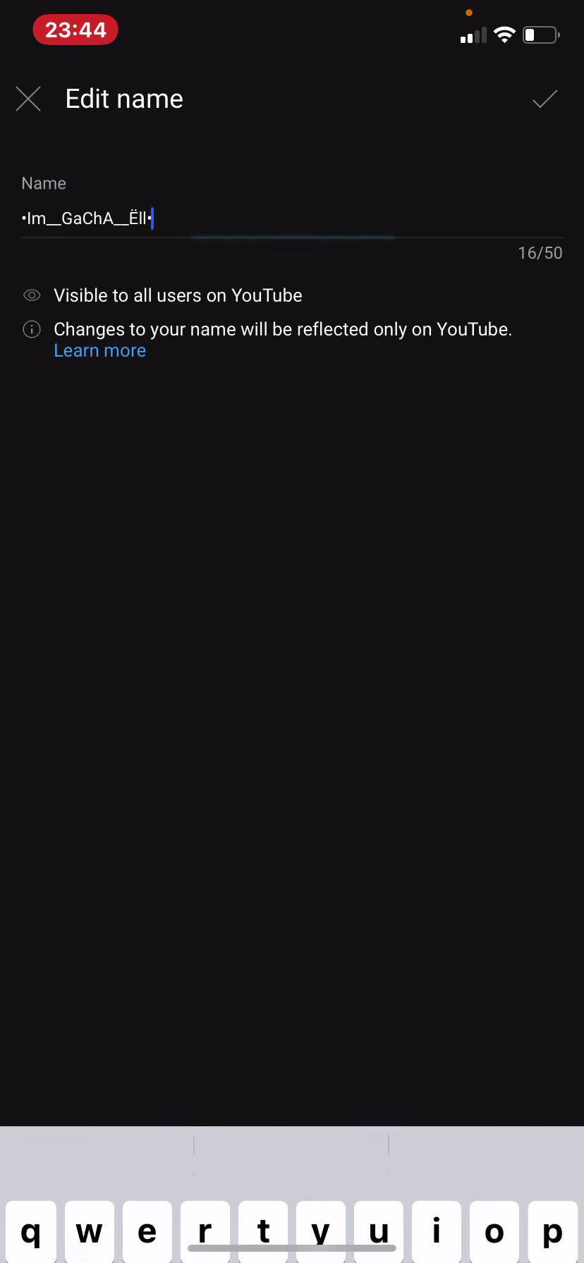
- Select all of the channel name in Your channel's name settings and copy it
{"action": "left_click", "coordinate": [544, 93]}
{"action": "left_click", "coordinate": [142, 428]}
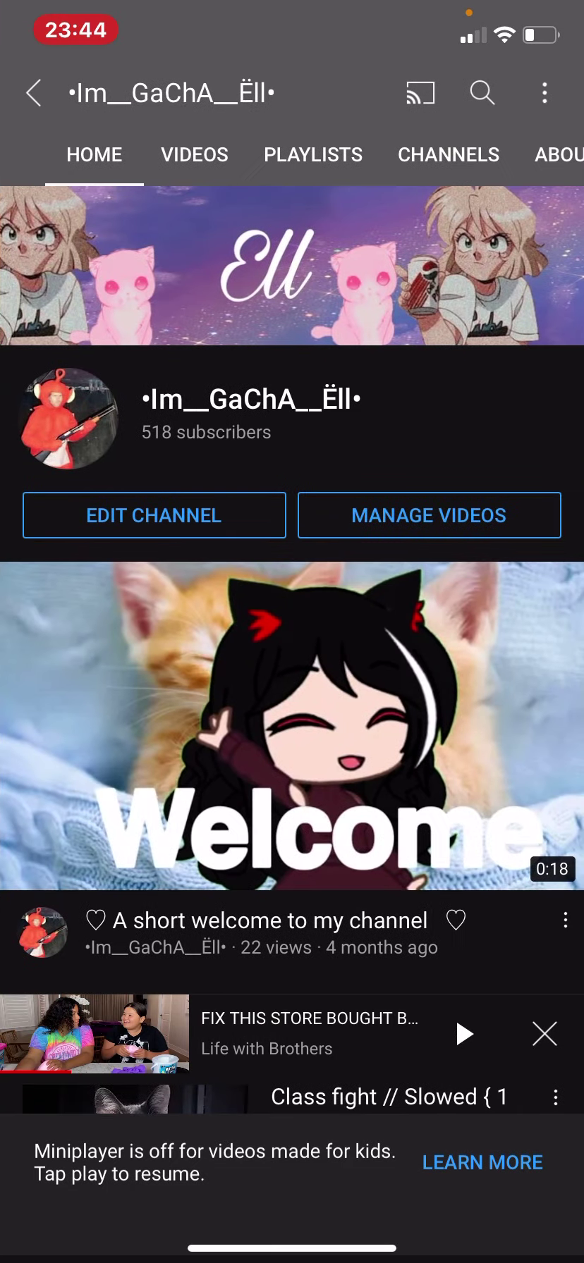
{"action": "left_click", "coordinate": [177, 516]}
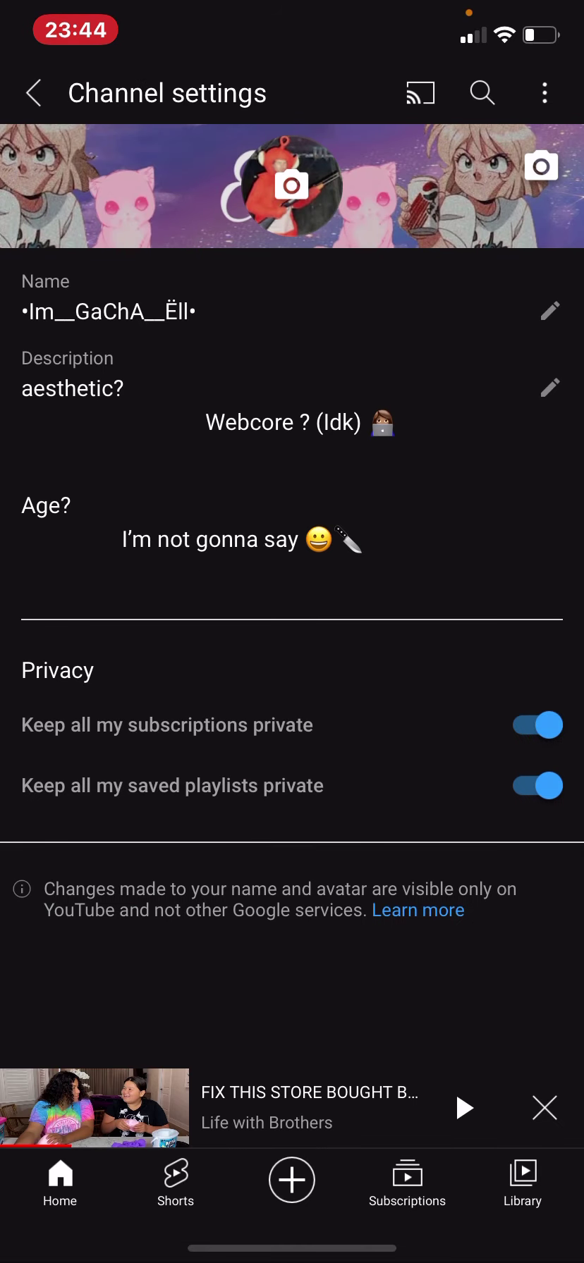
{"action": "left_click", "coordinate": [548, 308]}
{"action": "left_click", "coordinate": [153, 219]}
{"action": "left_click", "coordinate": [192, 155]}
{"action": "left_click", "coordinate": [155, 158]}
- Close the name editor unchanged and go back to the App Library
{"action": "left_click", "coordinate": [28, 98]}
{"action": "left_click", "coordinate": [30, 93]}
{"action": "left_click_drag", "start_coordinate": [293, 1250], "coordinate": [293, 889]}
{"action": "left_click_drag", "start_coordinate": [473, 632], "coordinate": [118, 632]}
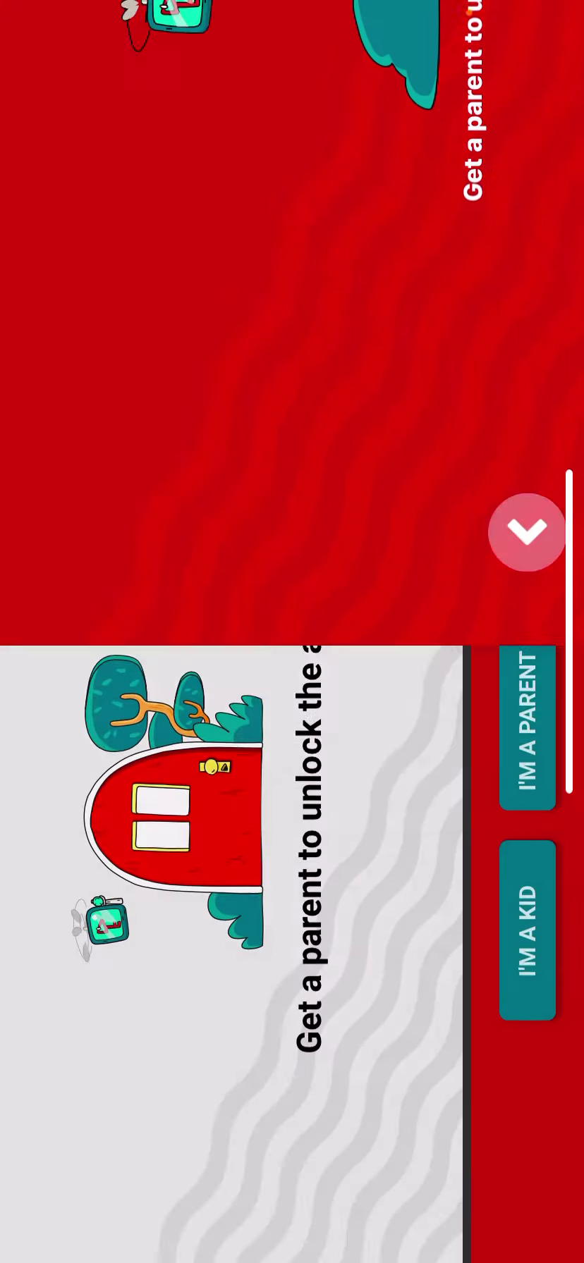
- Choose I'M A PARENT, pass the Welcome screen, and key in birth year 2007
{"action": "left_click", "coordinate": [527, 736]}
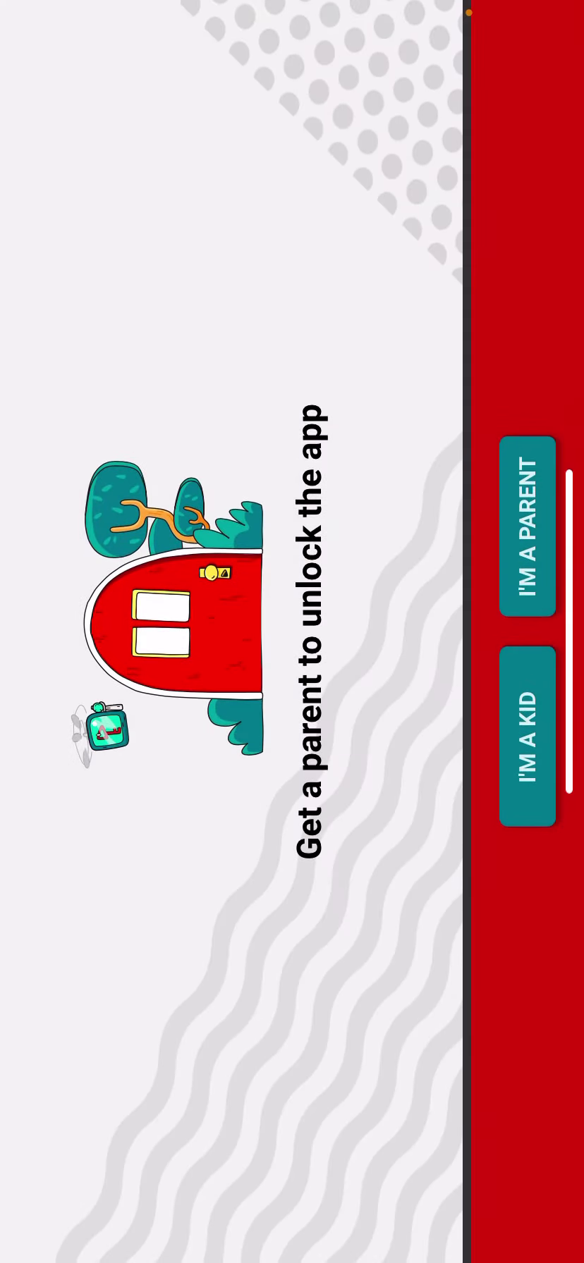
{"action": "left_click", "coordinate": [530, 525]}
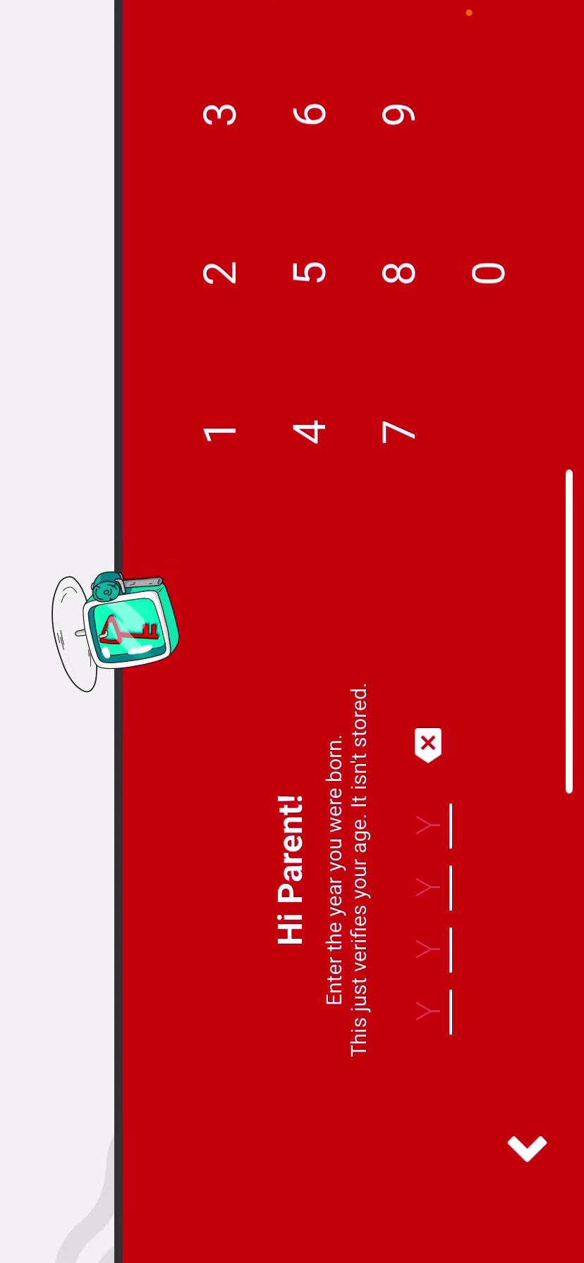
{"action": "left_click", "coordinate": [527, 116]}
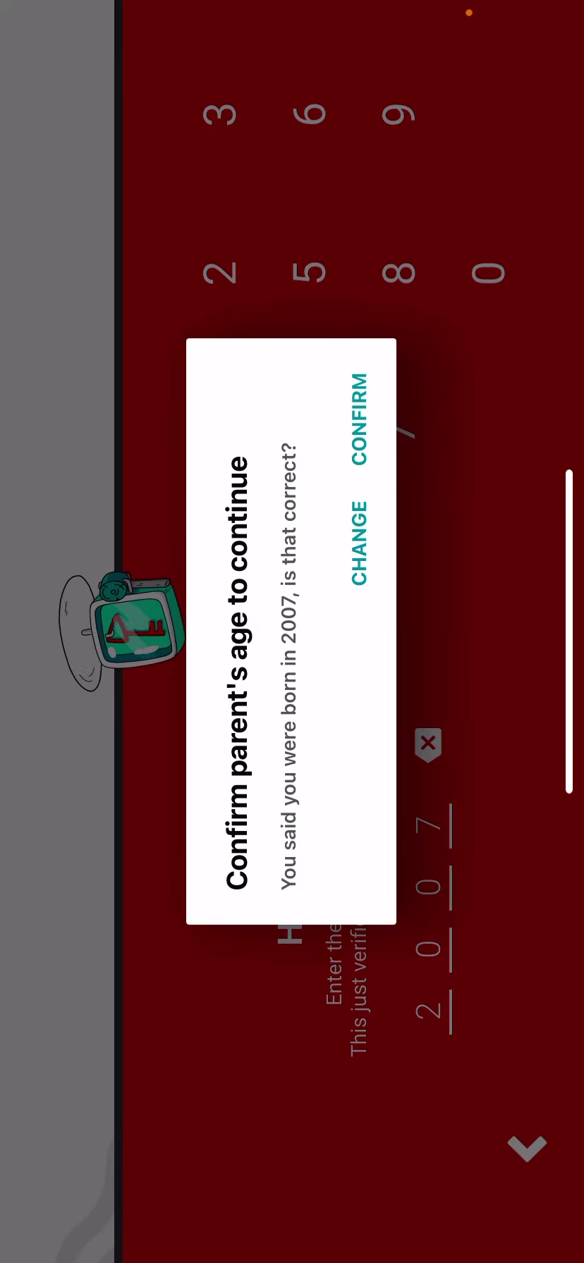
{"action": "left_click", "coordinate": [220, 274]}
{"action": "left_click", "coordinate": [487, 274]}
{"action": "left_click", "coordinate": [487, 274]}
{"action": "left_click", "coordinate": [399, 432]}
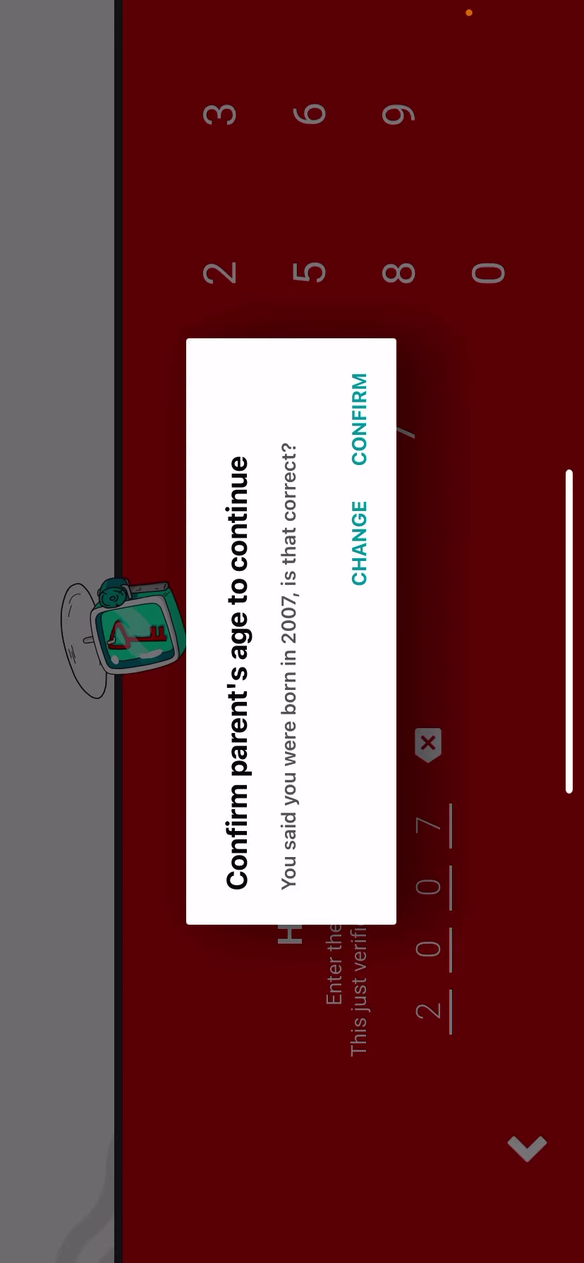
- Reject the entered year and move back to the YouTube Kids start screen
{"action": "left_click", "coordinate": [359, 542]}
{"action": "left_click", "coordinate": [527, 1148]}
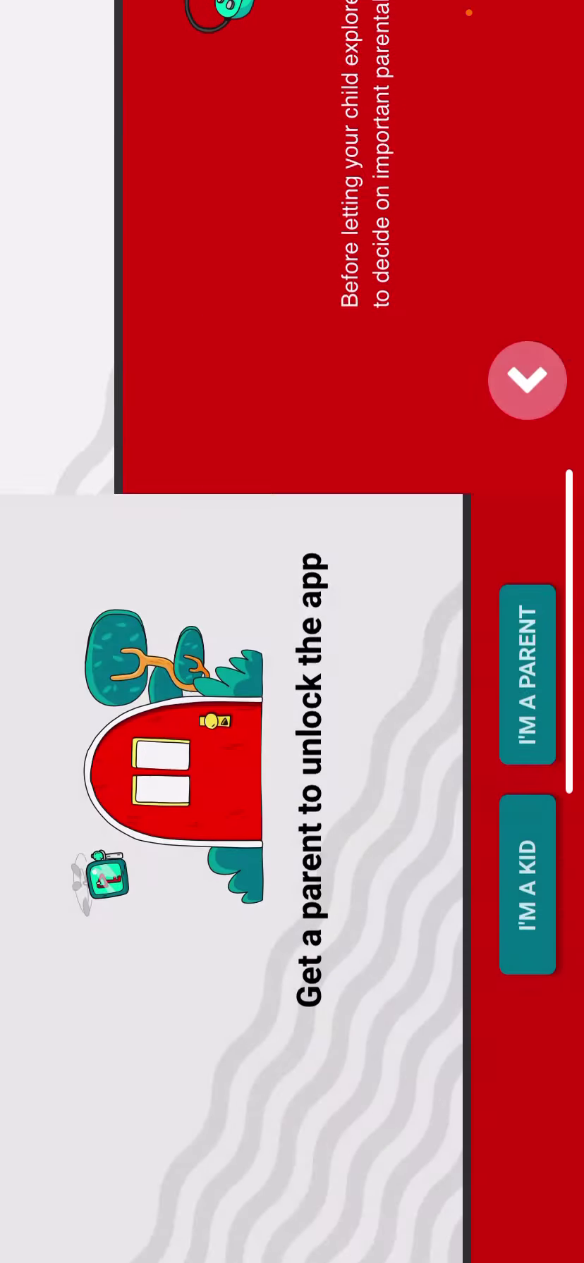
{"action": "left_click", "coordinate": [527, 1148]}
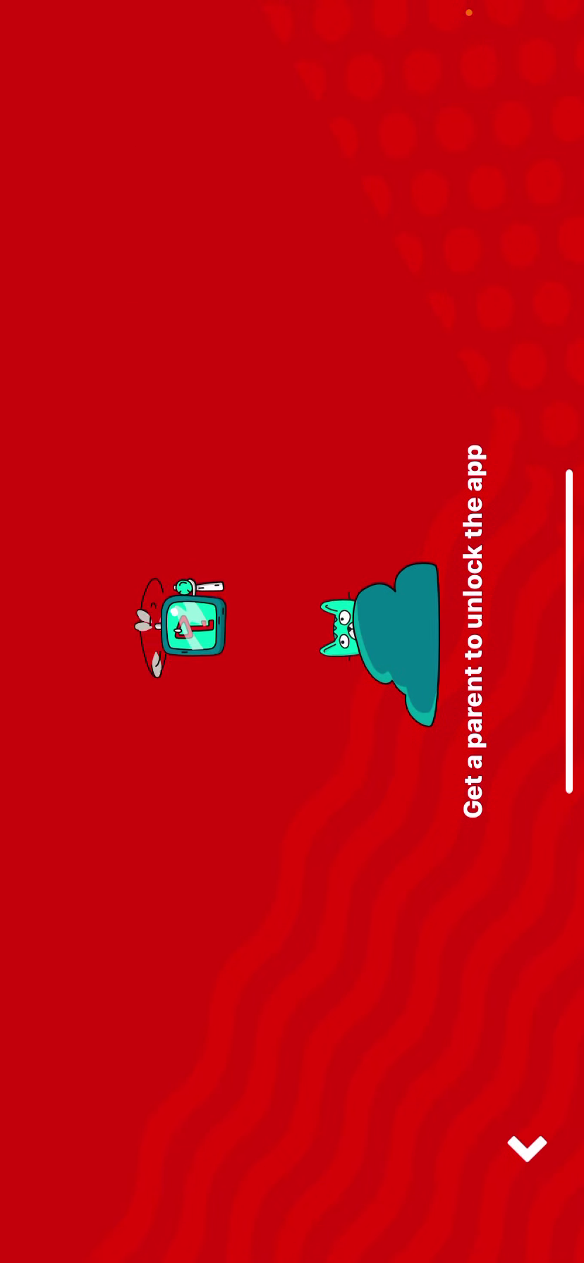
{"action": "left_click", "coordinate": [527, 530]}
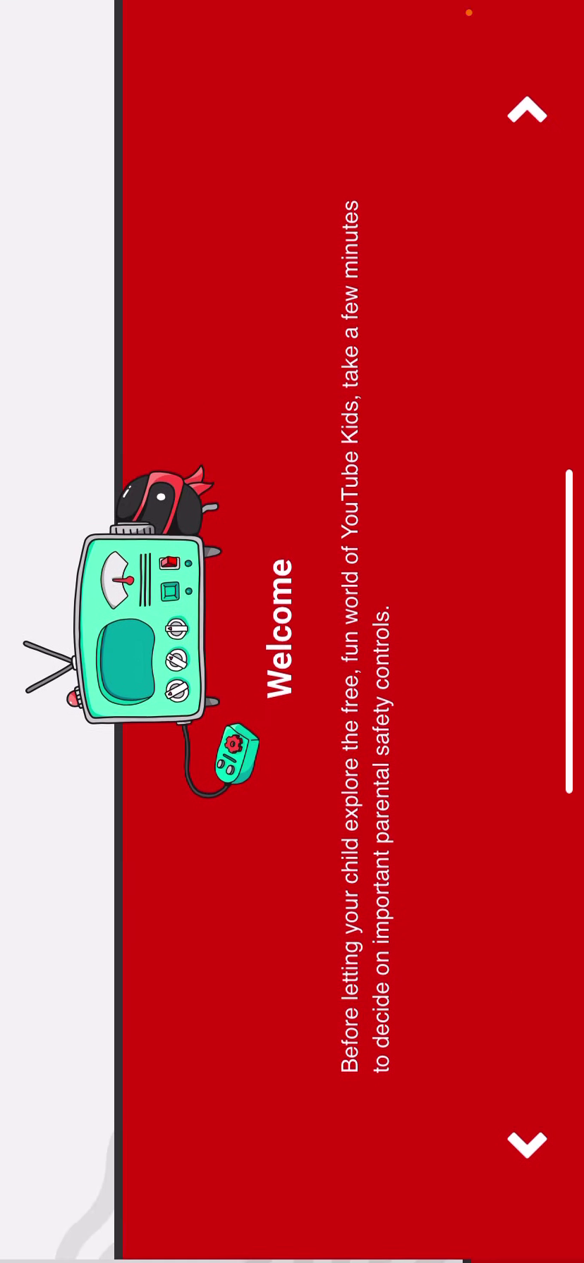
{"action": "left_click", "coordinate": [526, 1148]}
{"action": "left_click", "coordinate": [535, 522]}
{"action": "left_click", "coordinate": [528, 1149]}
- Restart parent setup, re-enter birth year 2007, and confirm it
{"action": "left_click", "coordinate": [527, 525]}
{"action": "left_click", "coordinate": [526, 109]}
{"action": "left_click", "coordinate": [218, 271]}
{"action": "left_click", "coordinate": [488, 271]}
{"action": "left_click", "coordinate": [488, 272]}
{"action": "left_click", "coordinate": [398, 431]}
{"action": "left_click", "coordinate": [360, 420]}
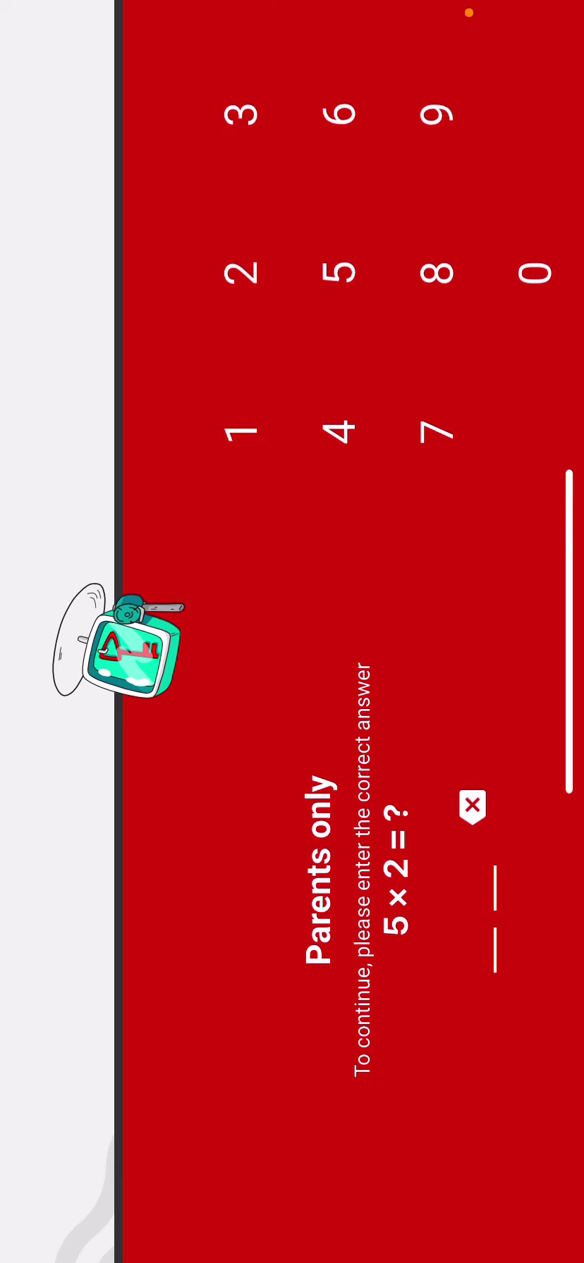
- Answer the parents-only math question with 10 and open the Older content card
{"action": "left_click", "coordinate": [241, 433]}
{"action": "left_click", "coordinate": [535, 274]}
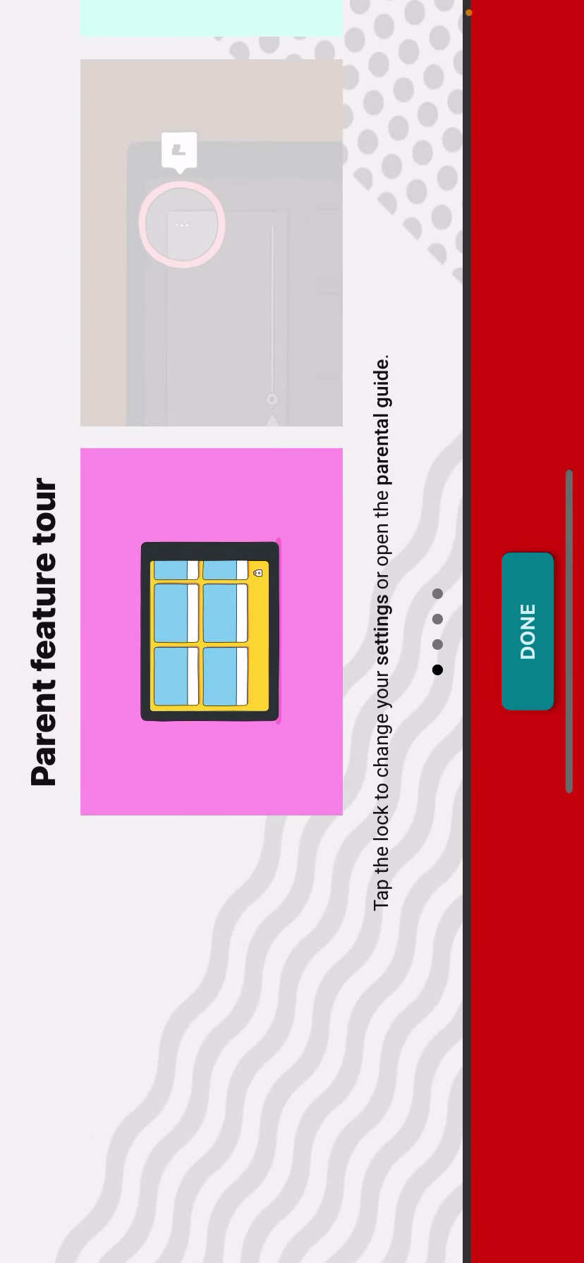
{"action": "left_click", "coordinate": [287, 246]}
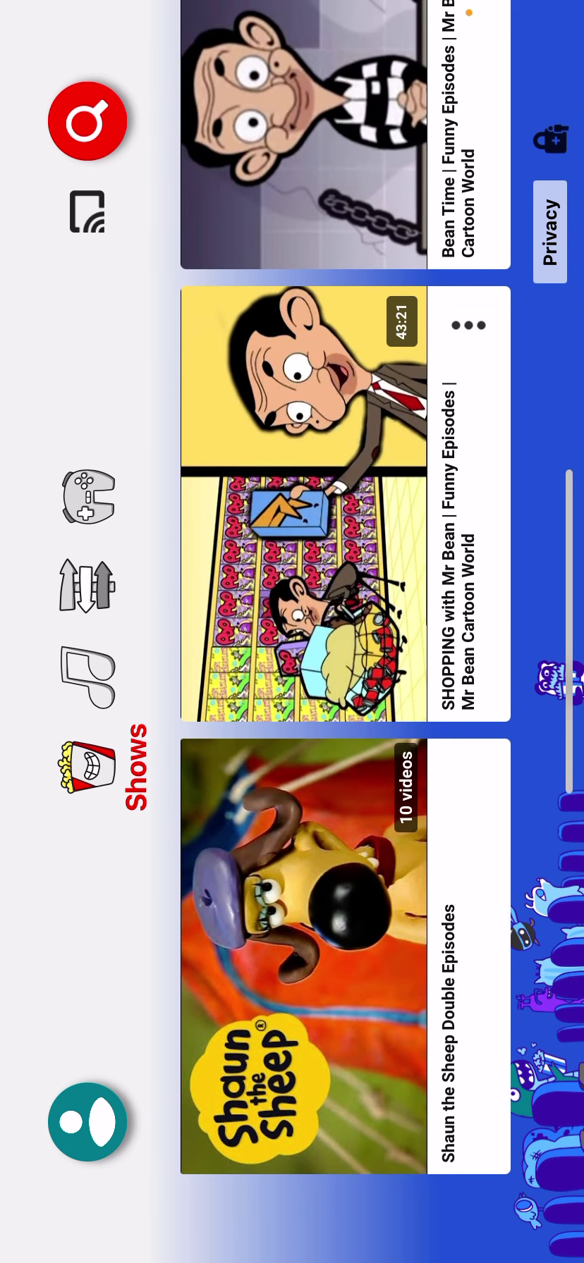
- Finish the tour, agree to the parent notice, search the pasted channel name, then close YouTube Kids
{"action": "left_click", "coordinate": [527, 631]}
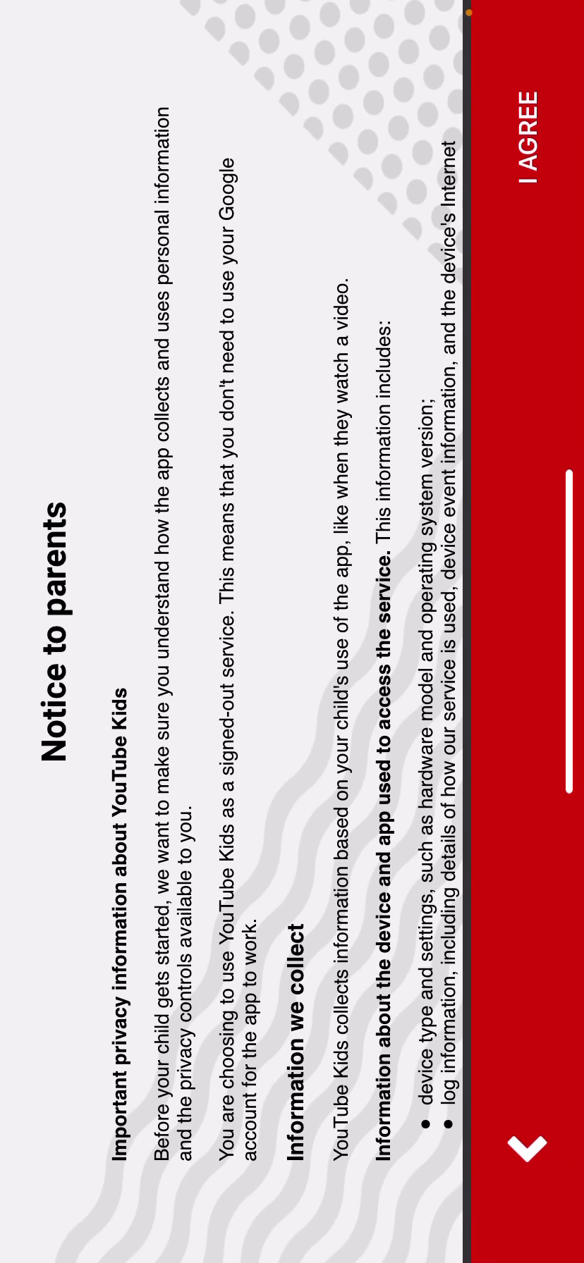
{"action": "left_click", "coordinate": [530, 138]}
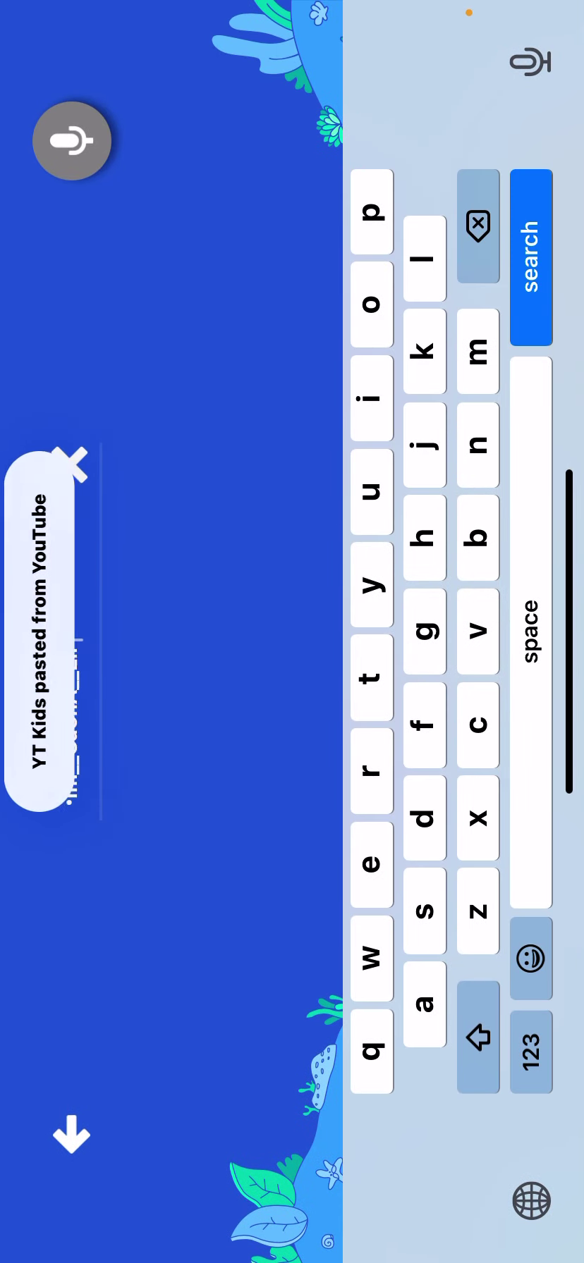
{"action": "left_click", "coordinate": [88, 120]}
{"action": "left_click", "coordinate": [127, 804]}
{"action": "left_click", "coordinate": [530, 257]}
{"action": "left_click_drag", "start_coordinate": [569, 631], "coordinate": [346, 632]}
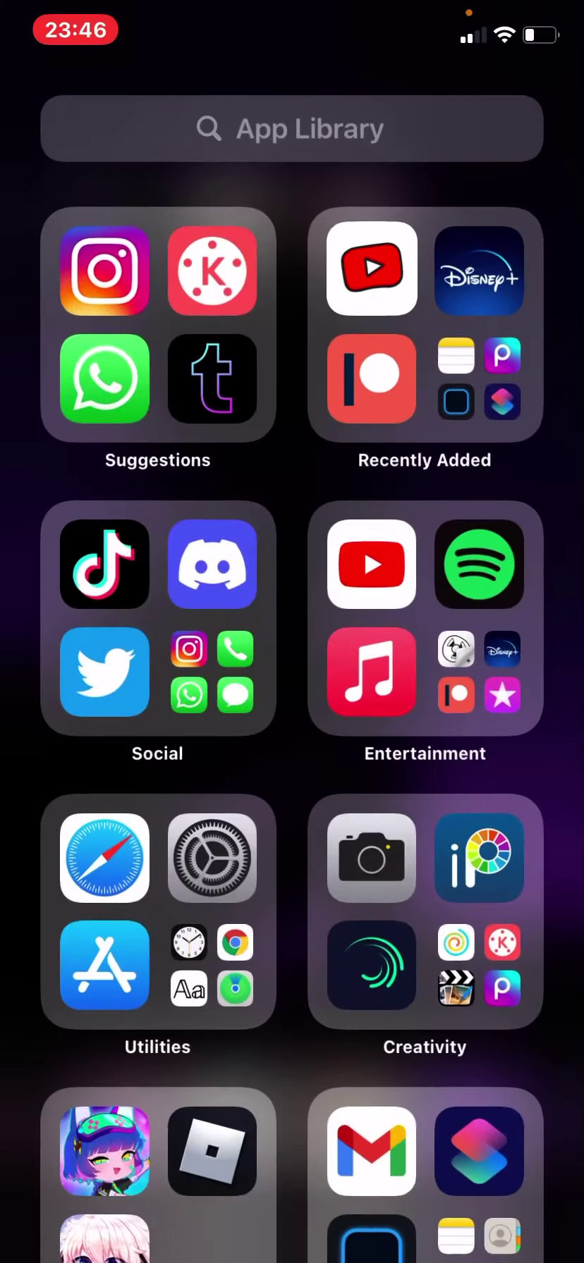